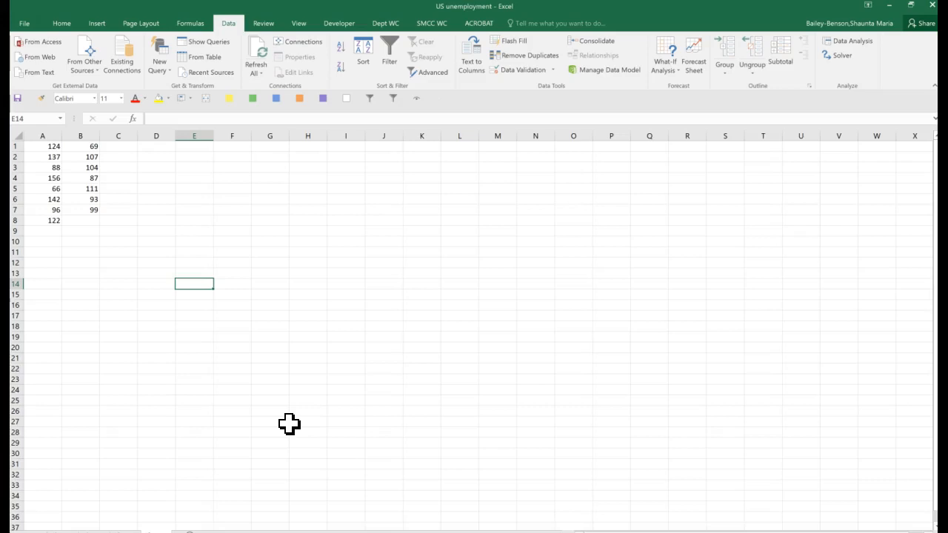
In cell D1, calculate the 70th percentile of the values in A1:B8 with PERCENTILE.EXC, using .7 as k
left_click(168, 148)
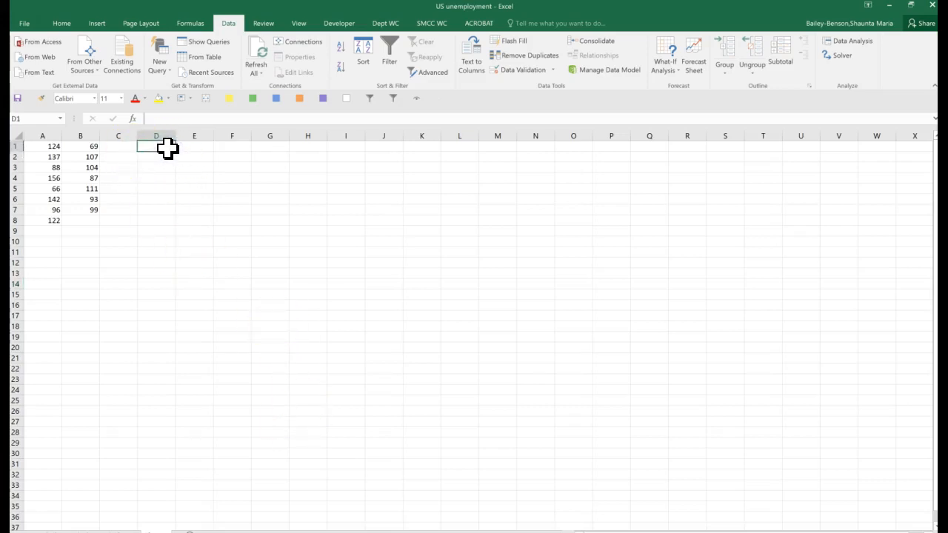
type("=per")
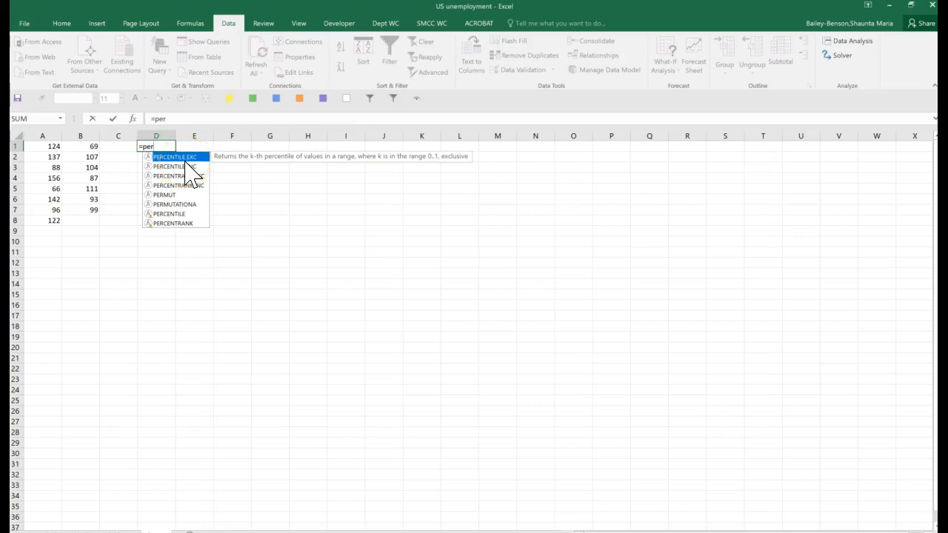
double_click(193, 157)
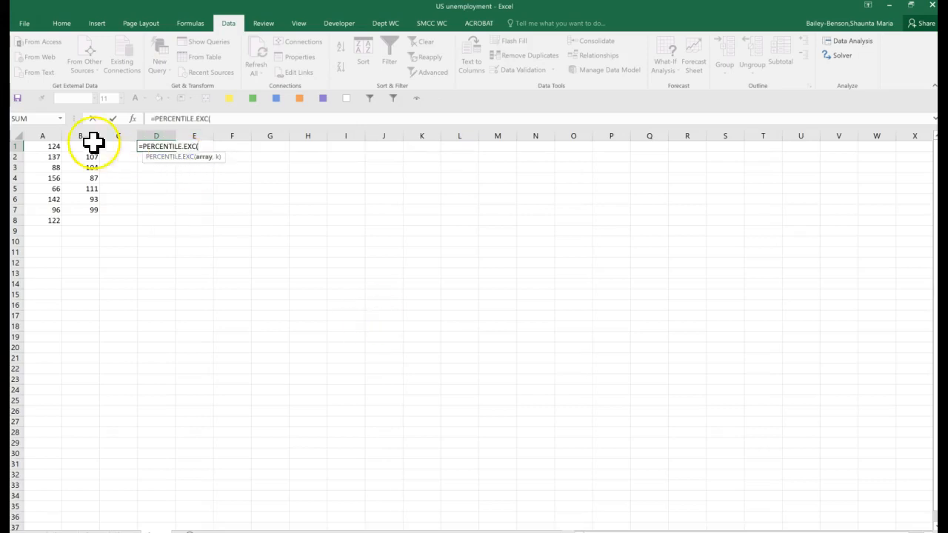
left_click_drag(55, 149, 89, 222)
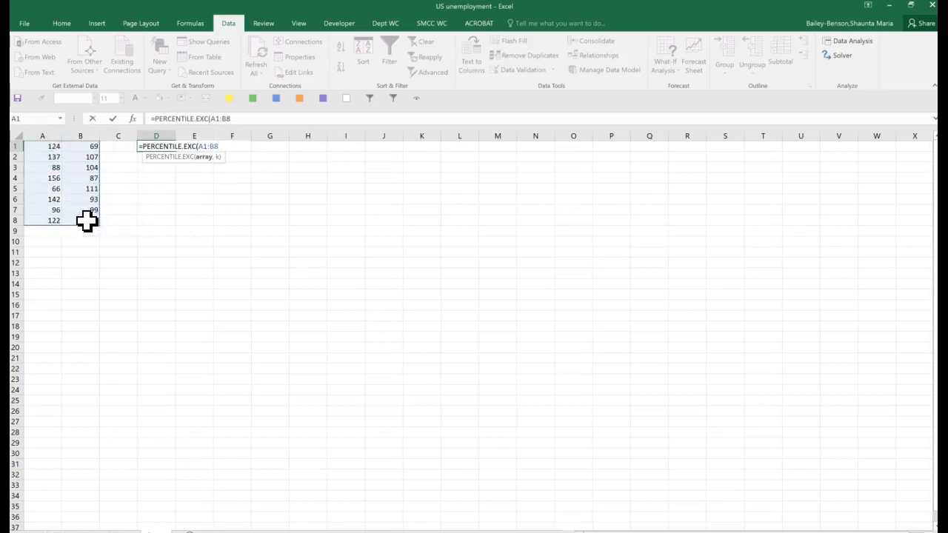
type(", .7")
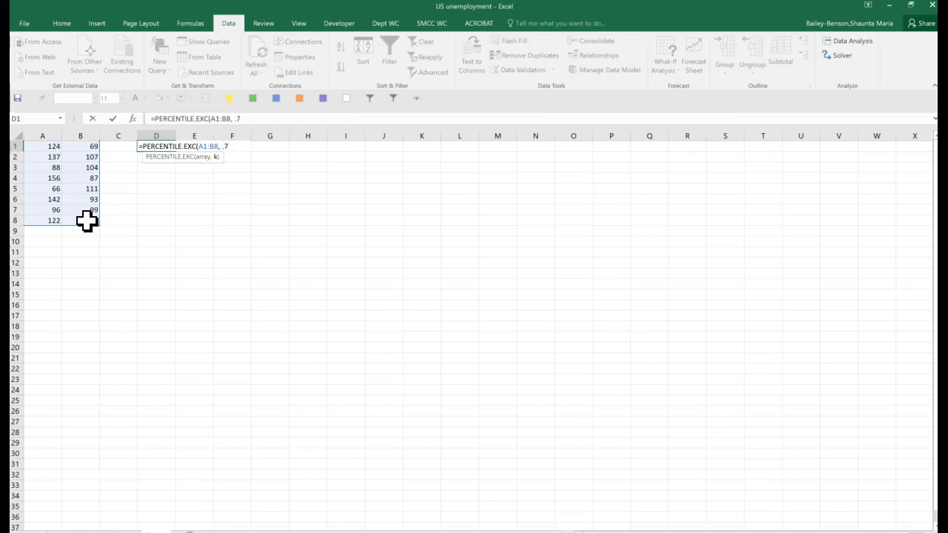
key("Return")
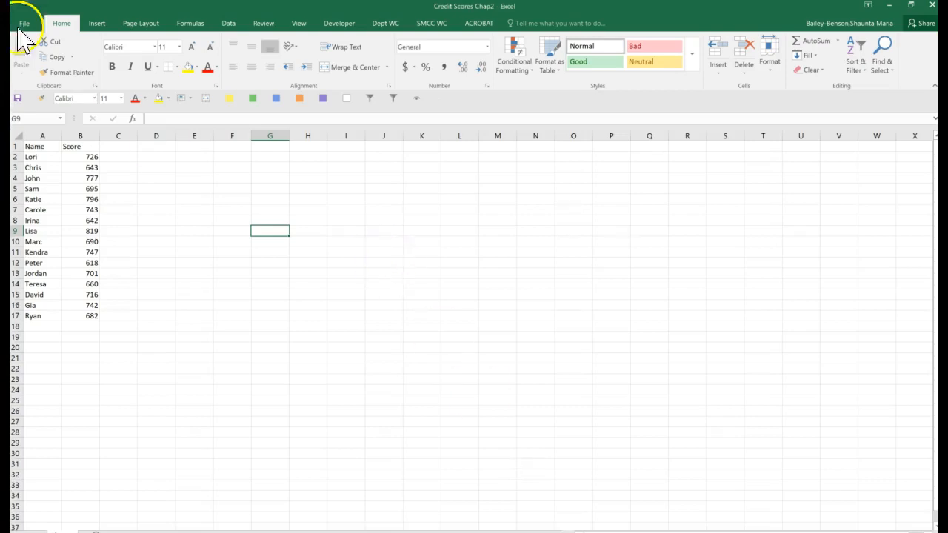
In cell D2, find the percentile rank of score 777 within B2:B17 using PERCENTRANK.EXC with a significance of 3
left_click(155, 154)
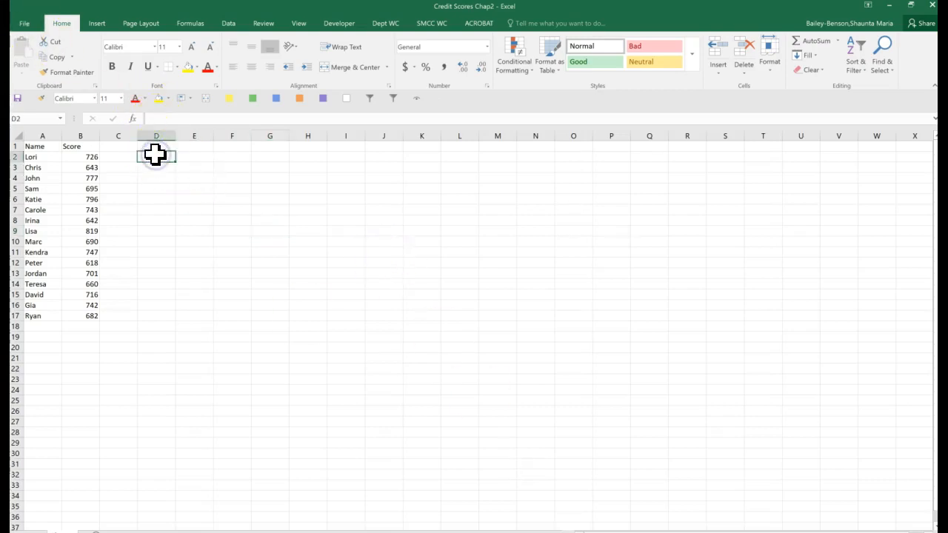
type("=")
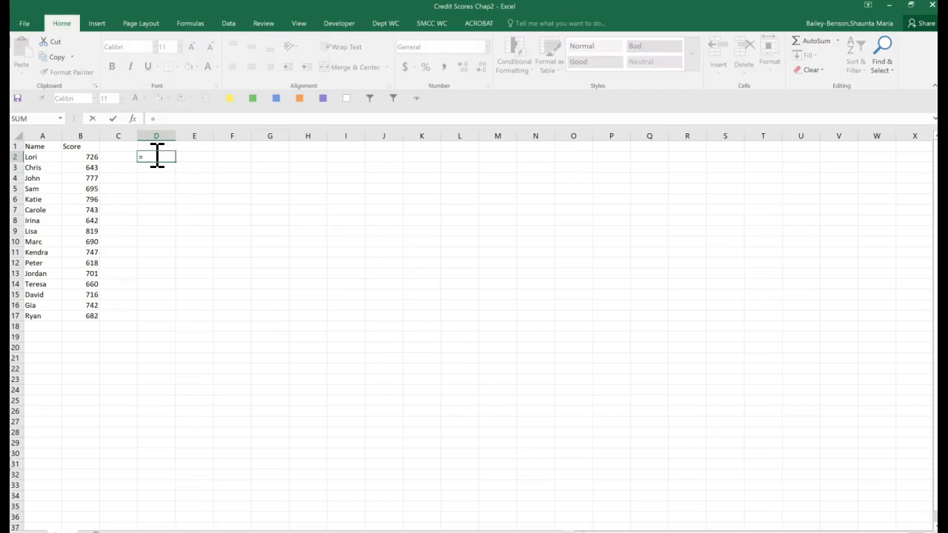
type("per")
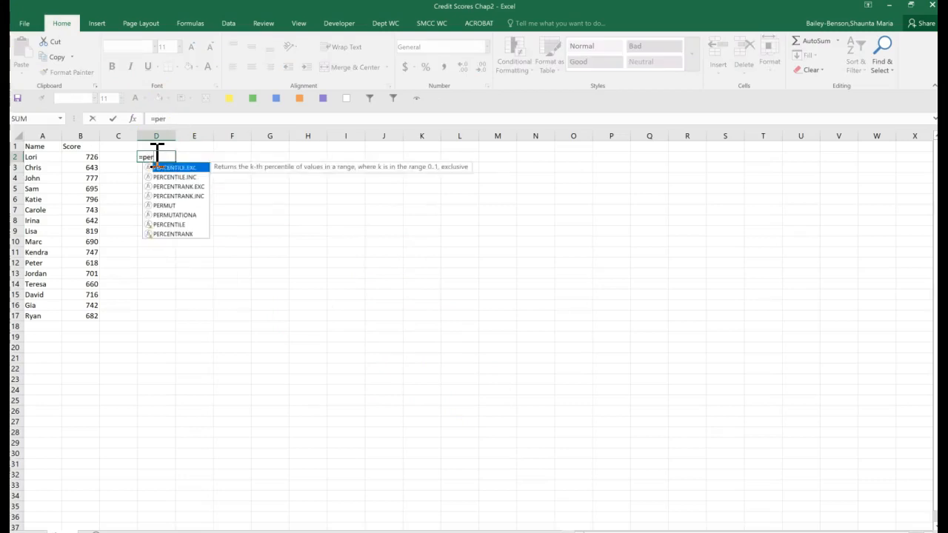
double_click(183, 187)
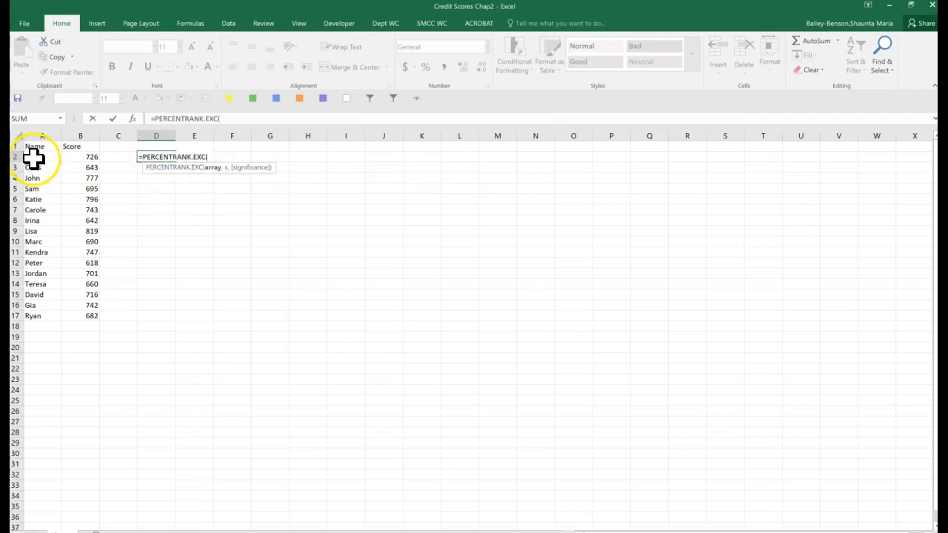
left_click_drag(77, 156, 94, 316)
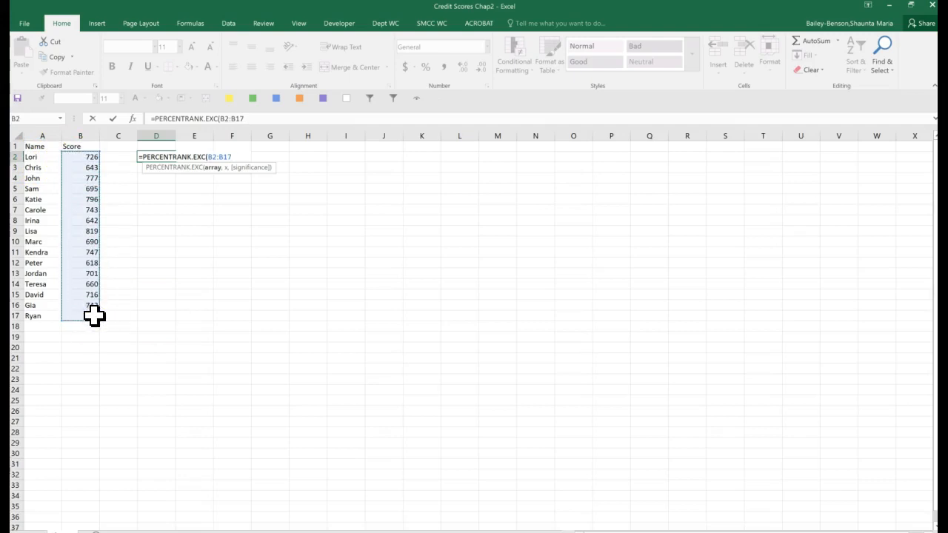
type(",")
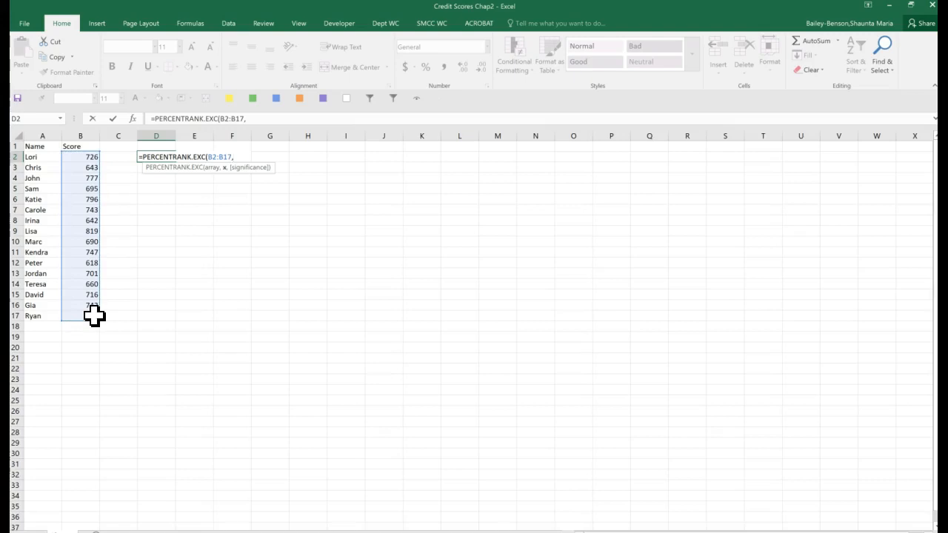
type("777,")
type("3")
key("Return")
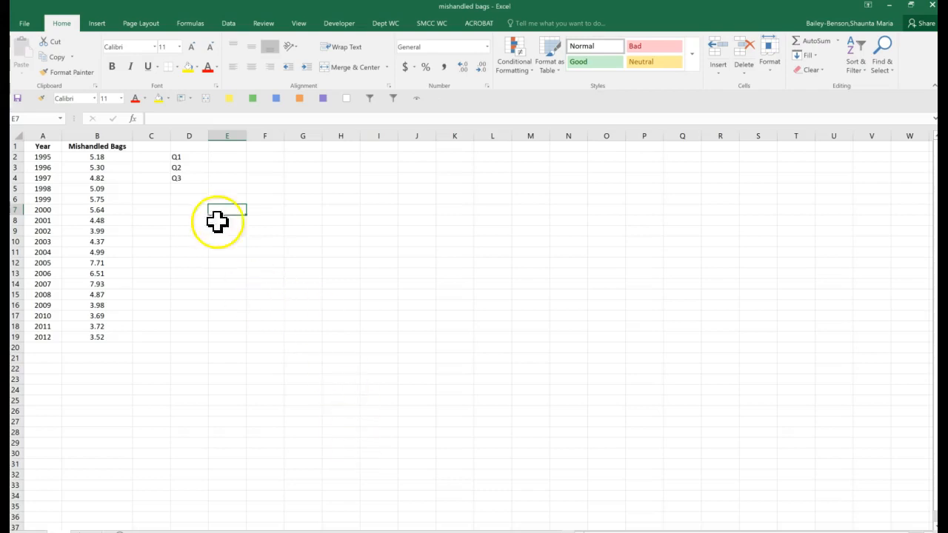
In cell E2, calculate the first quartile of the mishandled bags data with QUARTILE.EXC, using the absolute range $B$2:$B$19 and quart 1
double_click(229, 156)
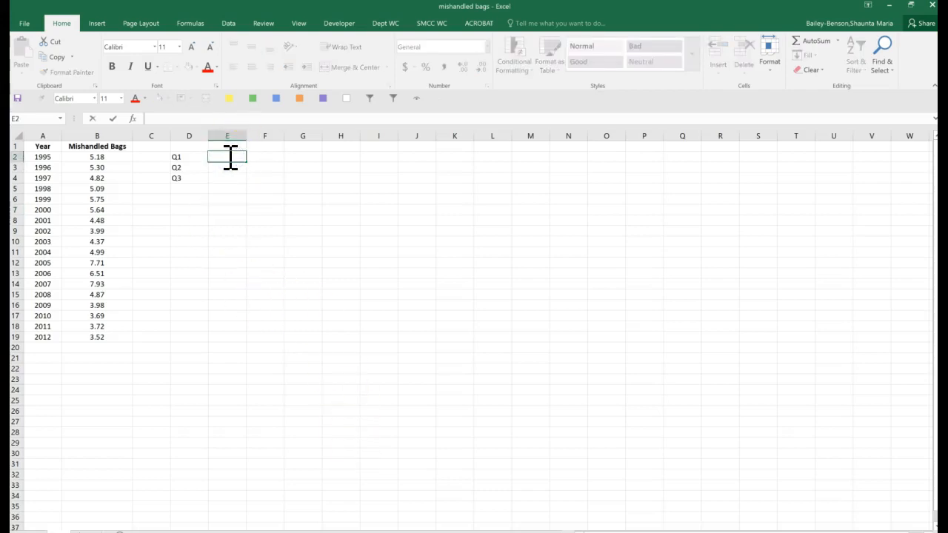
type("=")
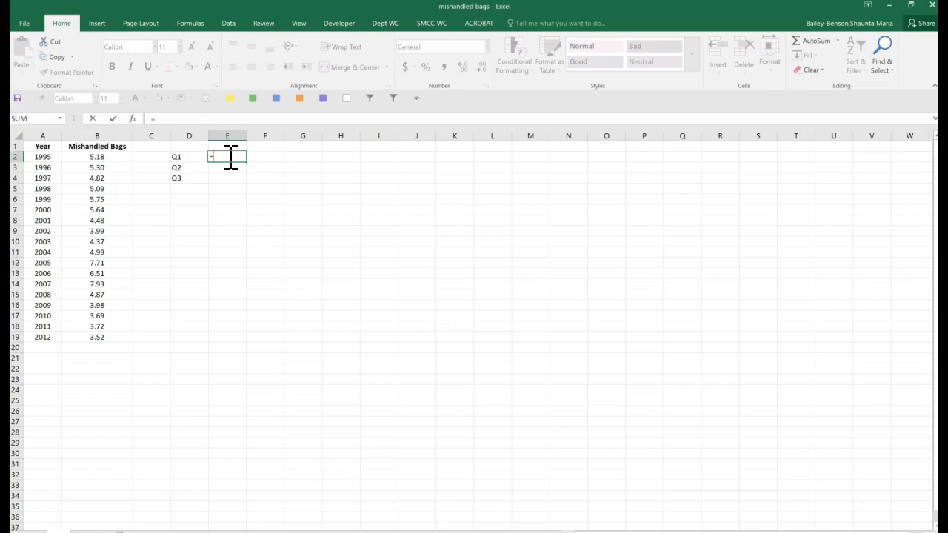
type("q")
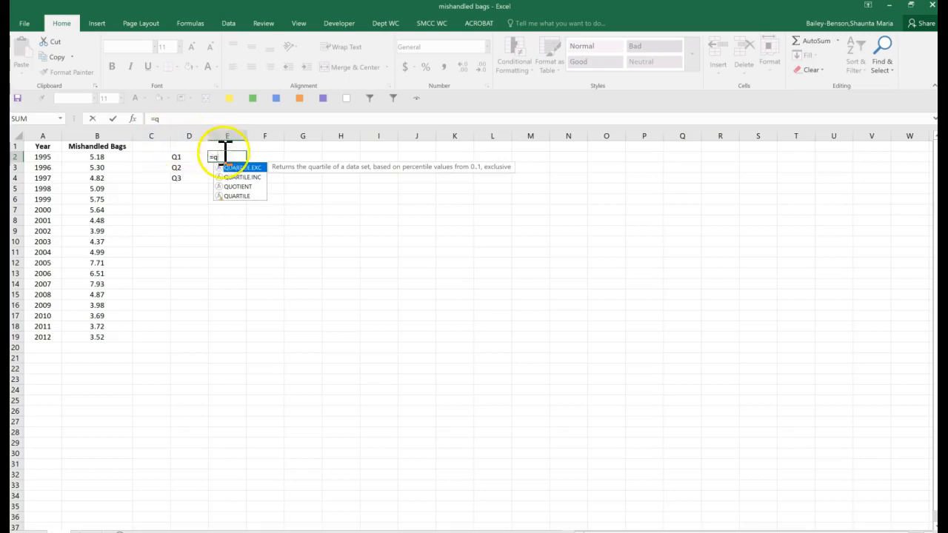
left_click(236, 168)
left_click(235, 167)
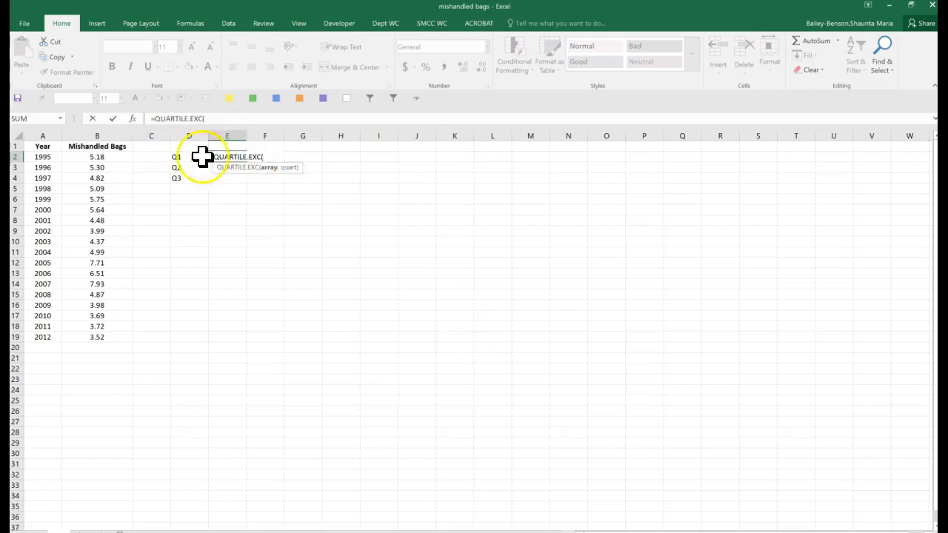
left_click_drag(91, 154, 93, 335)
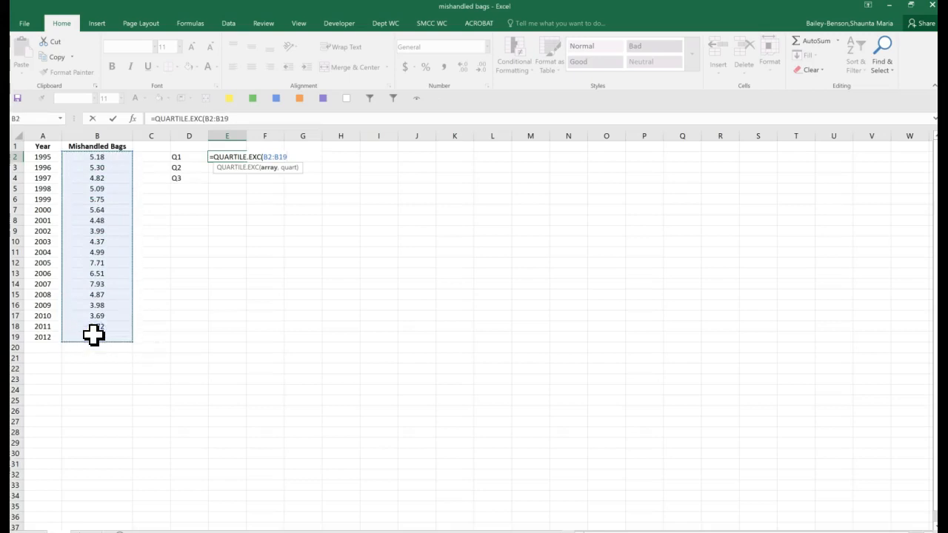
key("F4")
type(",")
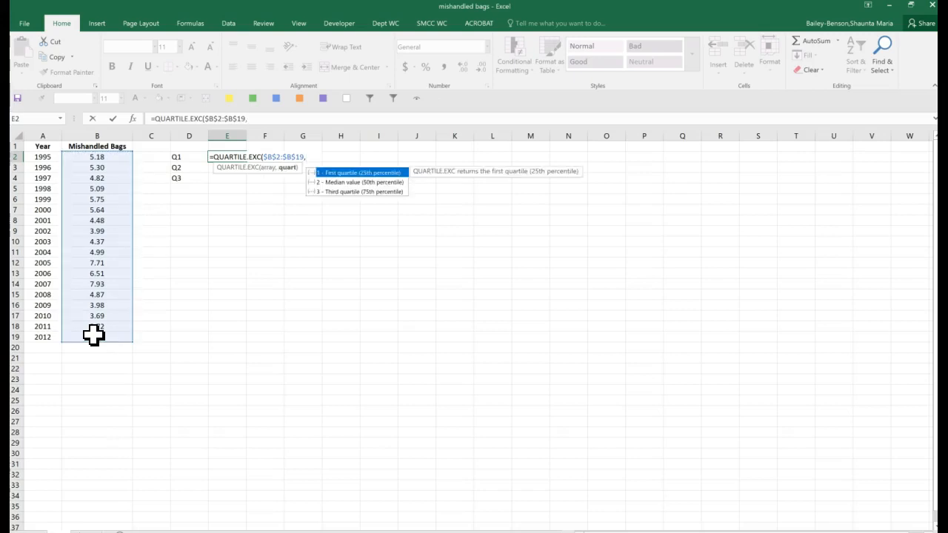
type("1")
key("Return")
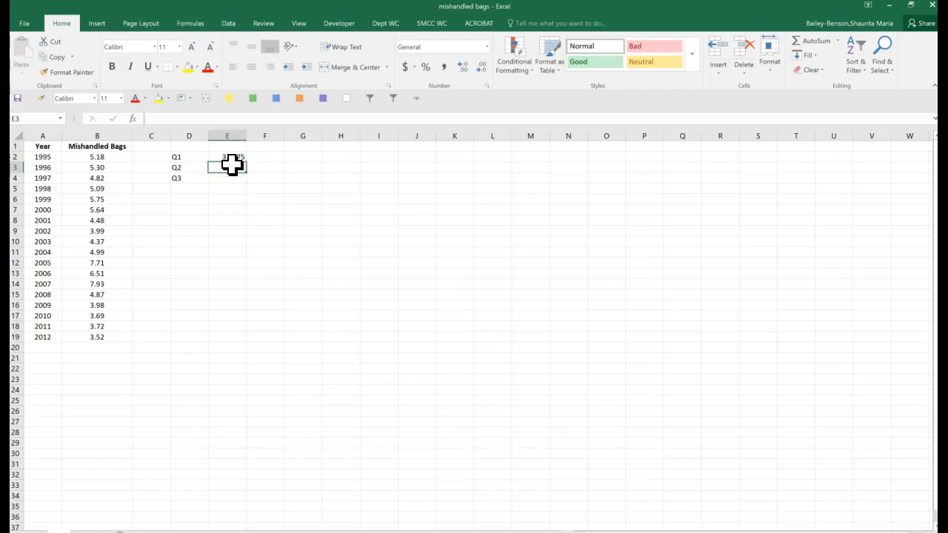
In cell E3, calculate the second quartile of the mishandled bags data in B2:B19 with QUARTILE.EXC and quart 2
type("=")
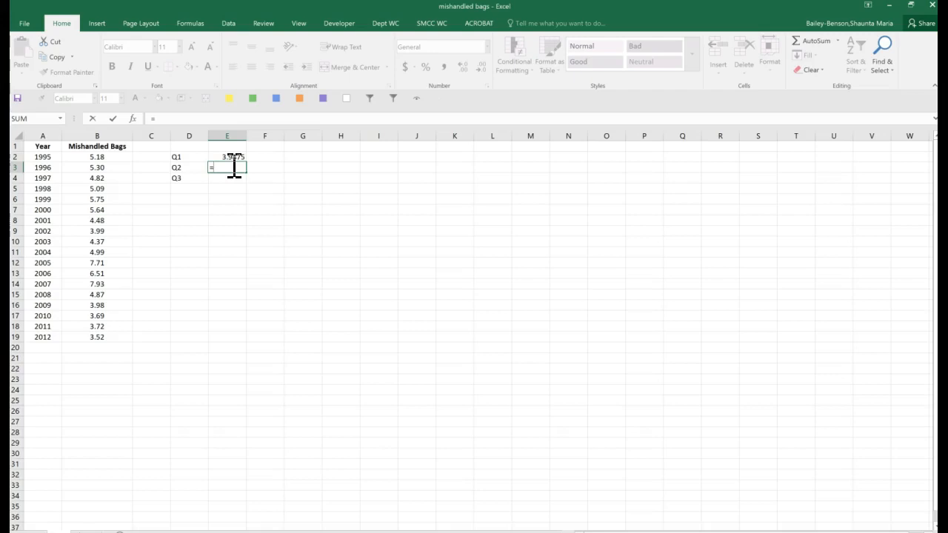
type("qu")
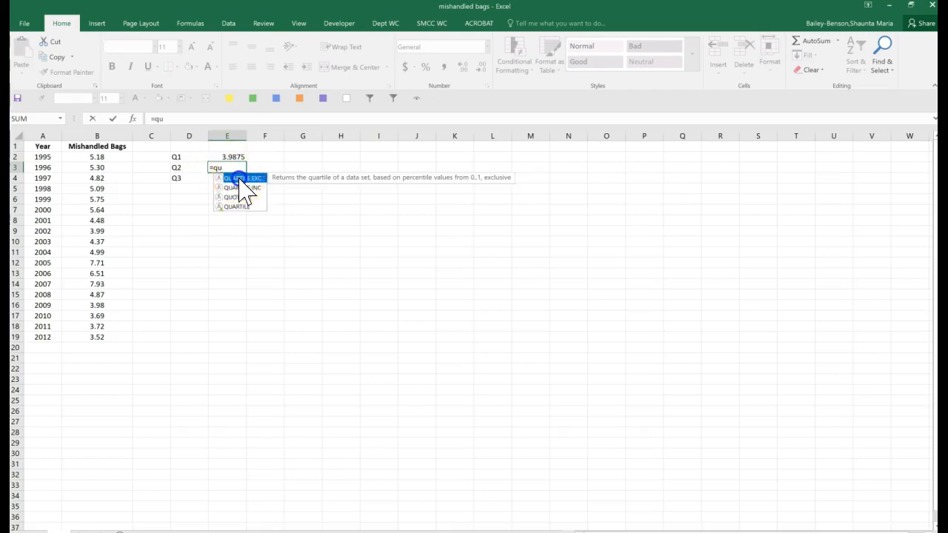
double_click(240, 179)
left_click_drag(97, 156, 107, 333)
type(",")
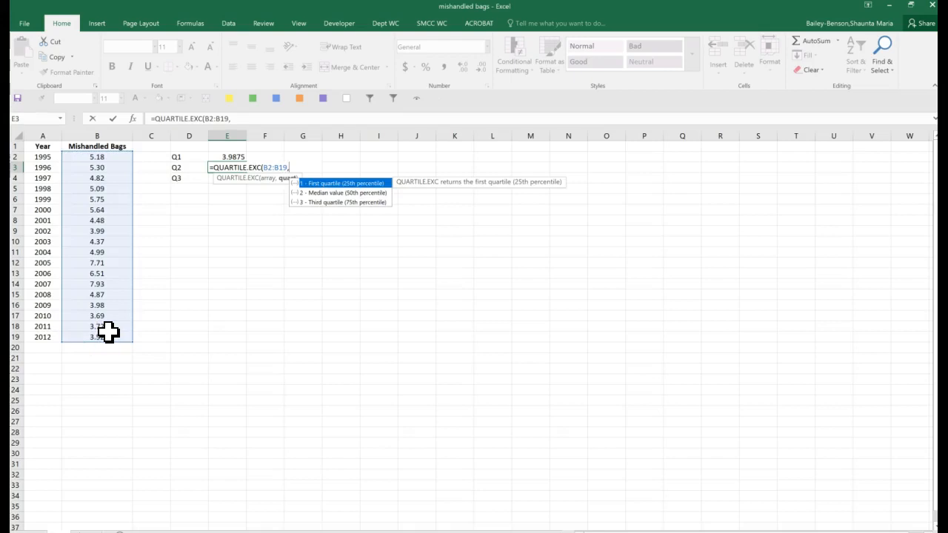
type("2")
key("Return")
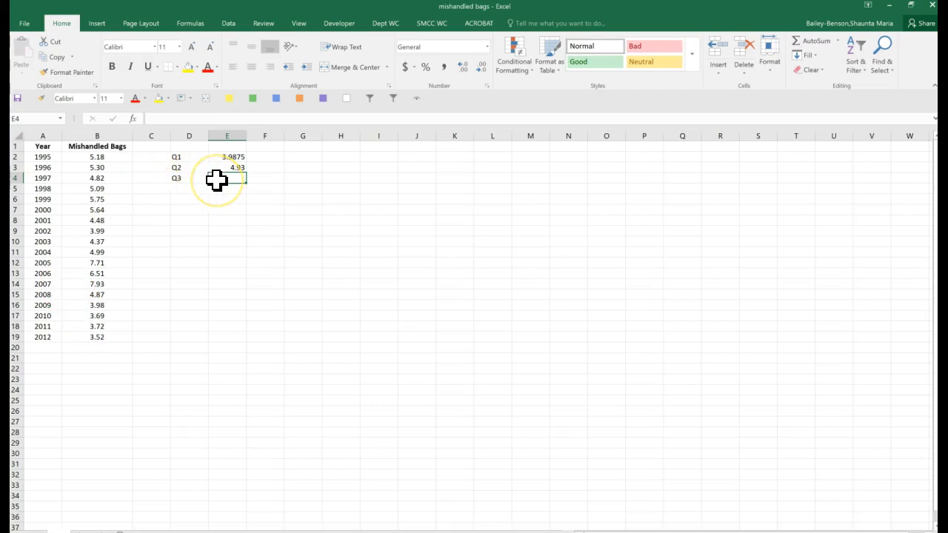
In cell E4, calculate the third quartile of the mishandled bags data in B2:B19 with QUARTILE.EXC and quart 3
type("=qu")
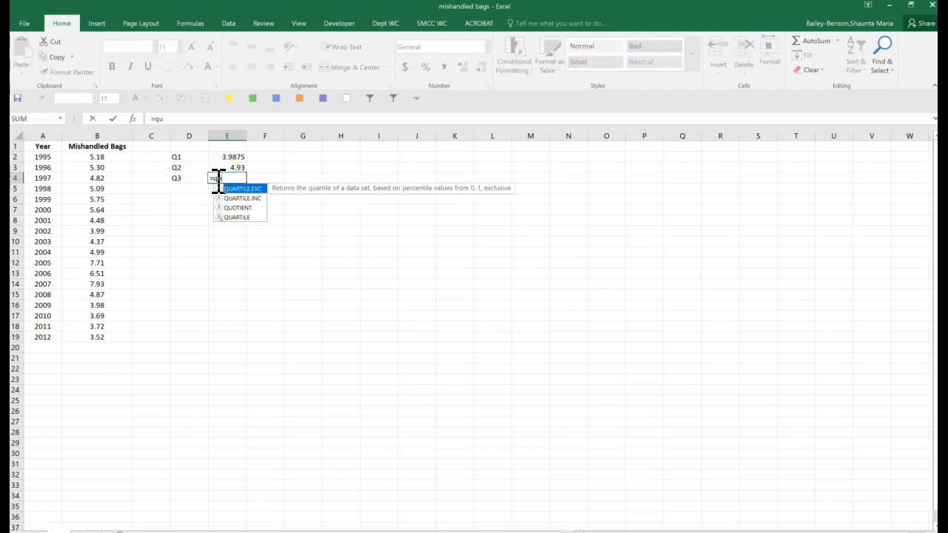
double_click(238, 189)
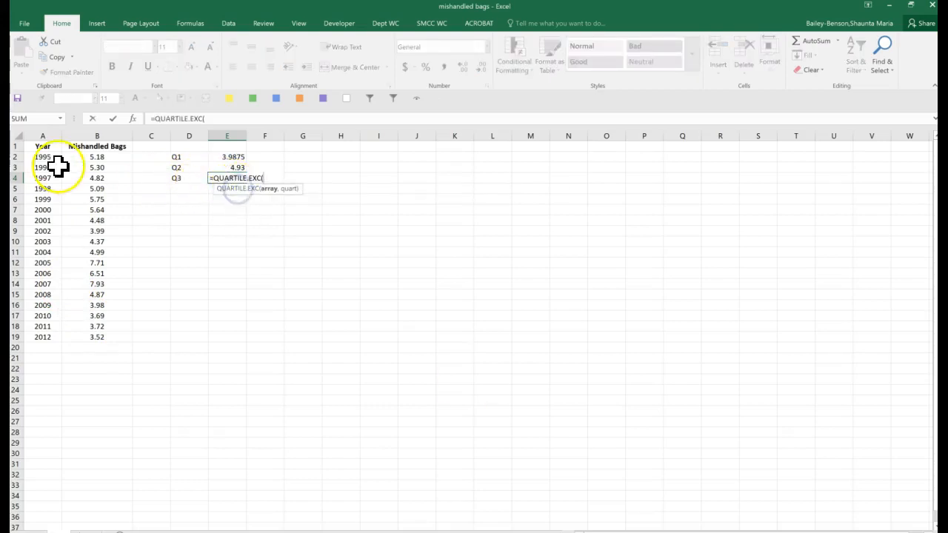
left_click_drag(93, 155, 106, 340)
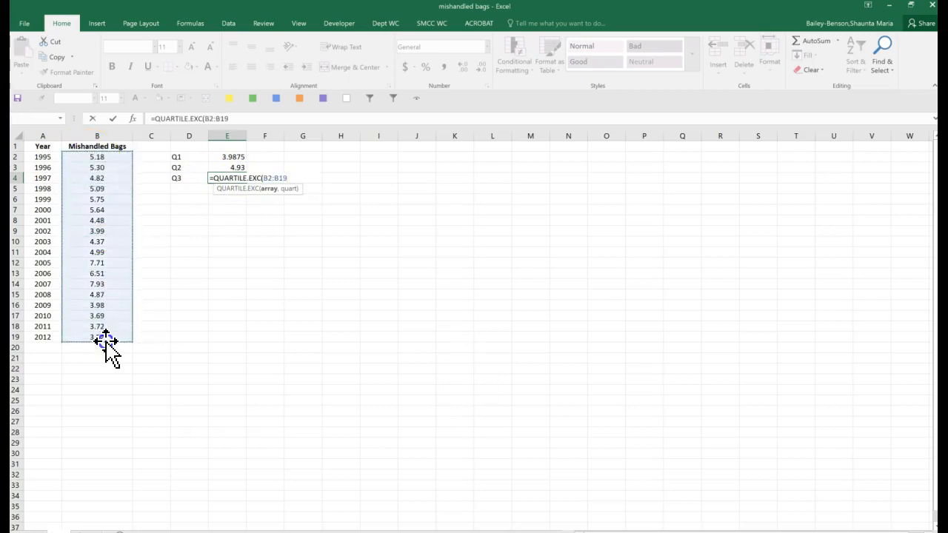
type(",")
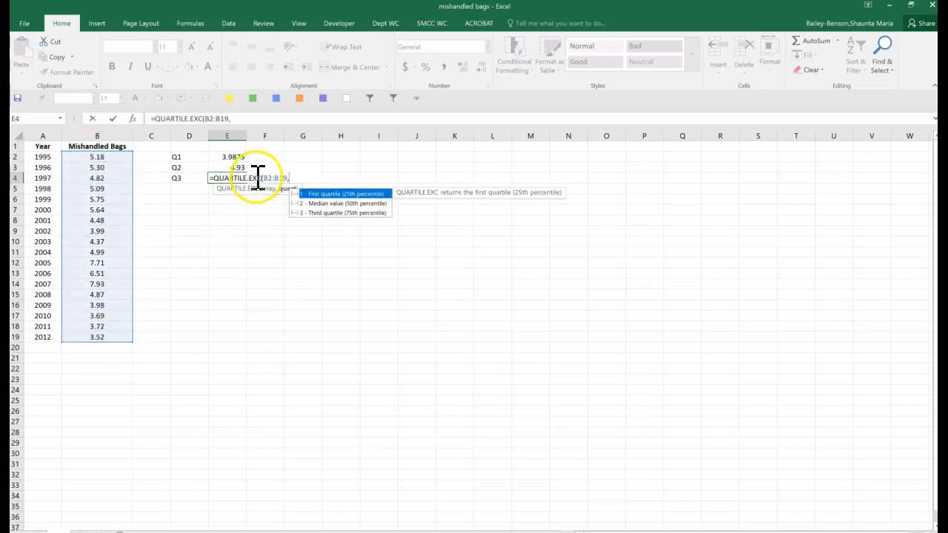
type("3")
key("Return")
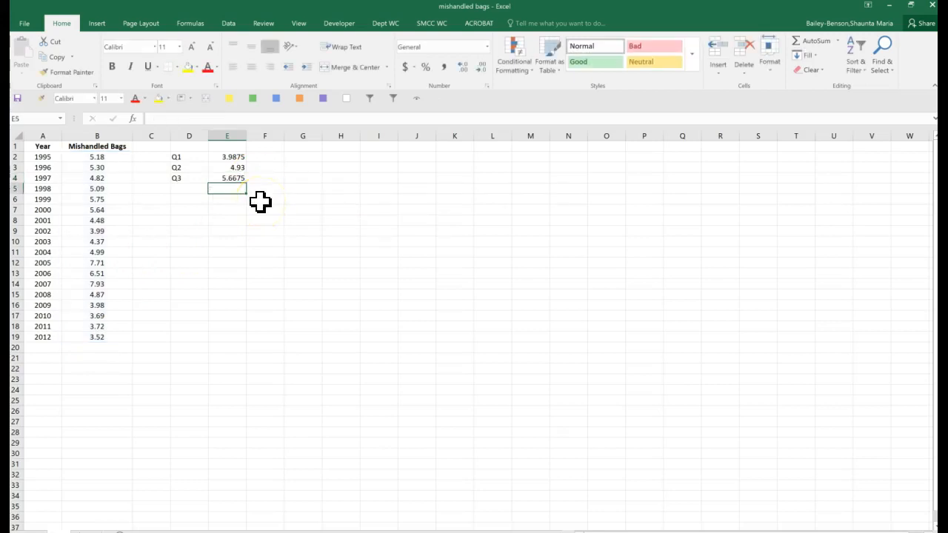